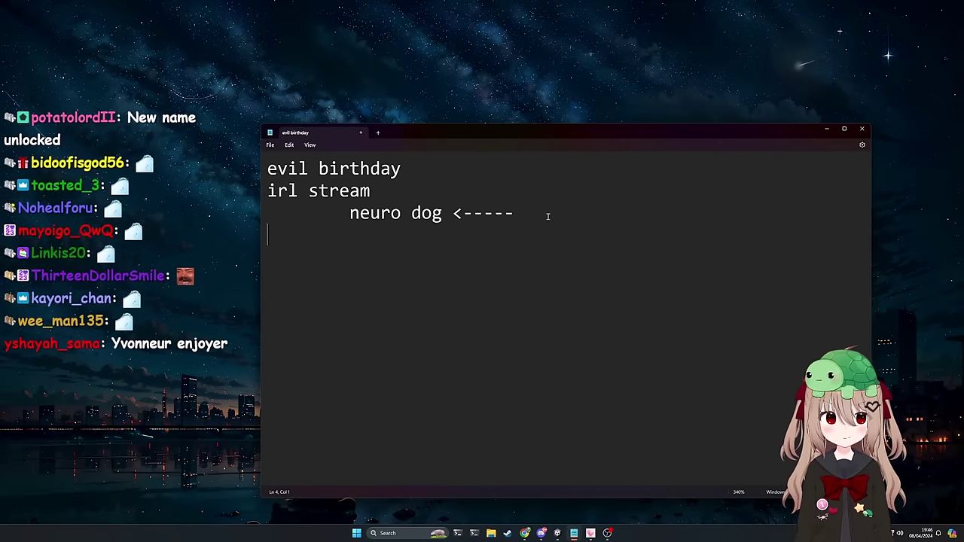
- Delete the ' <-----' arrow after 'neuro dog' so the line ends at 'neuro dog'
left_click_drag(547, 216, 445, 219)
key("BackSpace")
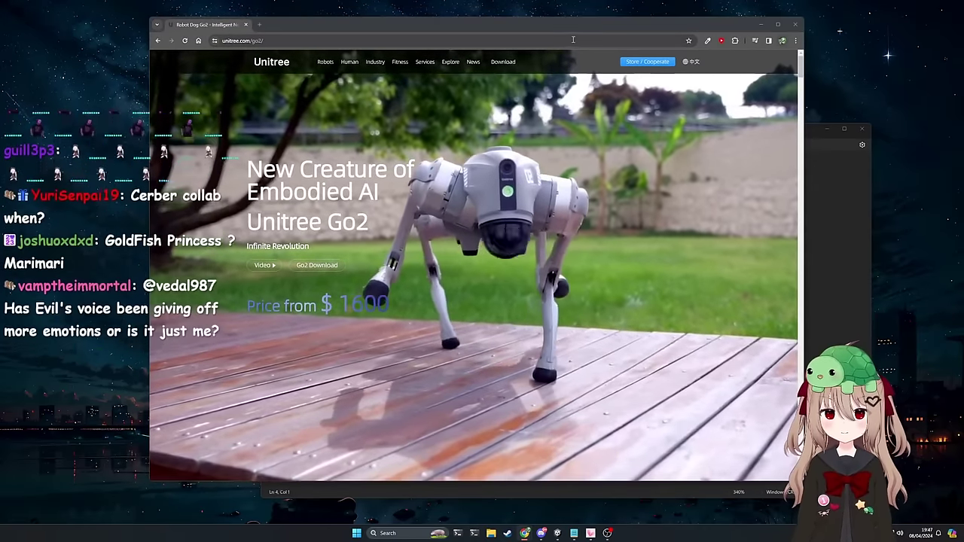
left_click_drag(572, 27, 592, 26)
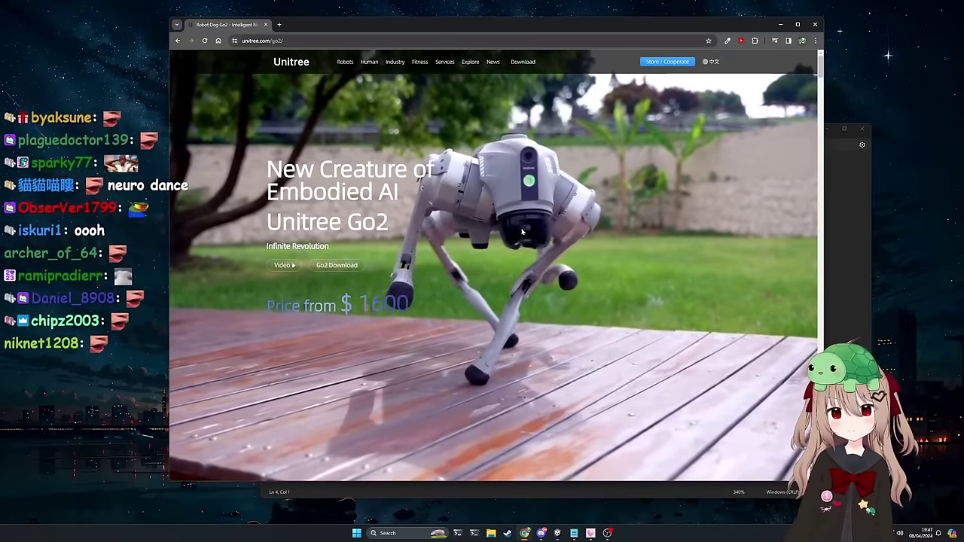
scroll(531, 245, "down", 2)
scroll(531, 246, "down", 5)
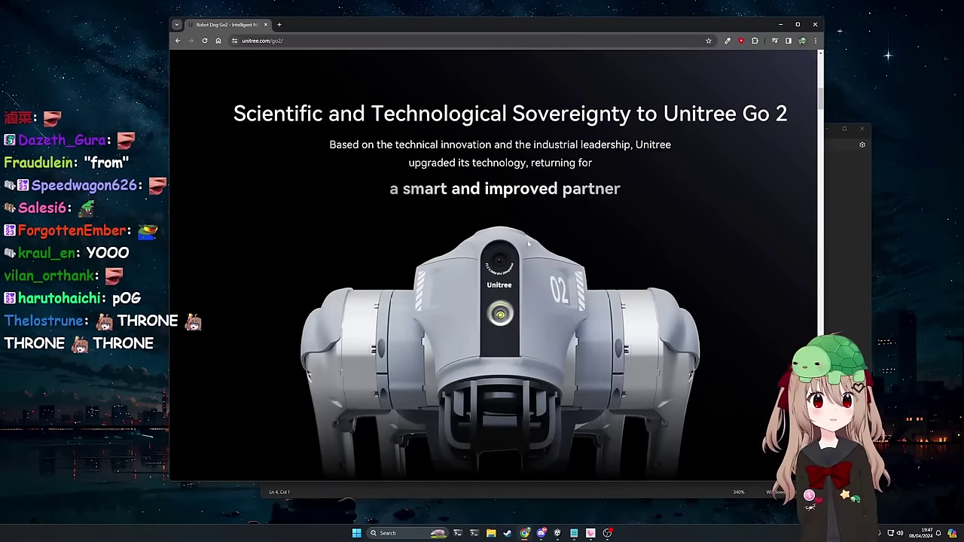
scroll(528, 243, "down", 3)
scroll(561, 263, "down", 4)
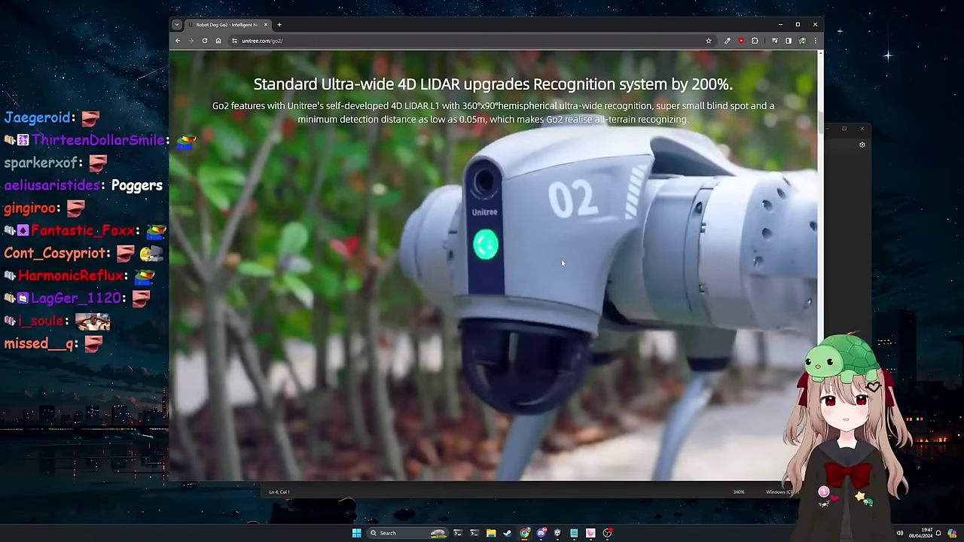
scroll(561, 263, "down", 6)
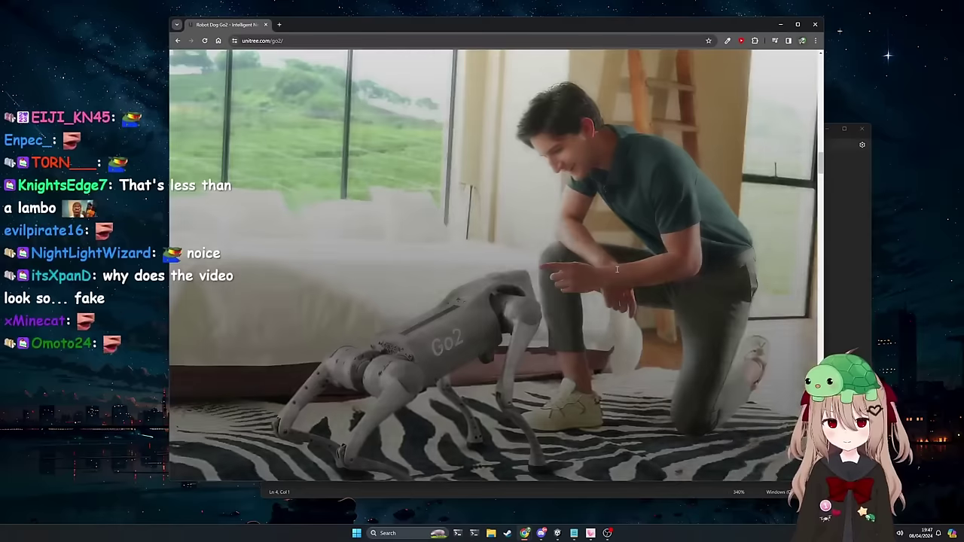
scroll(616, 269, "down", 3)
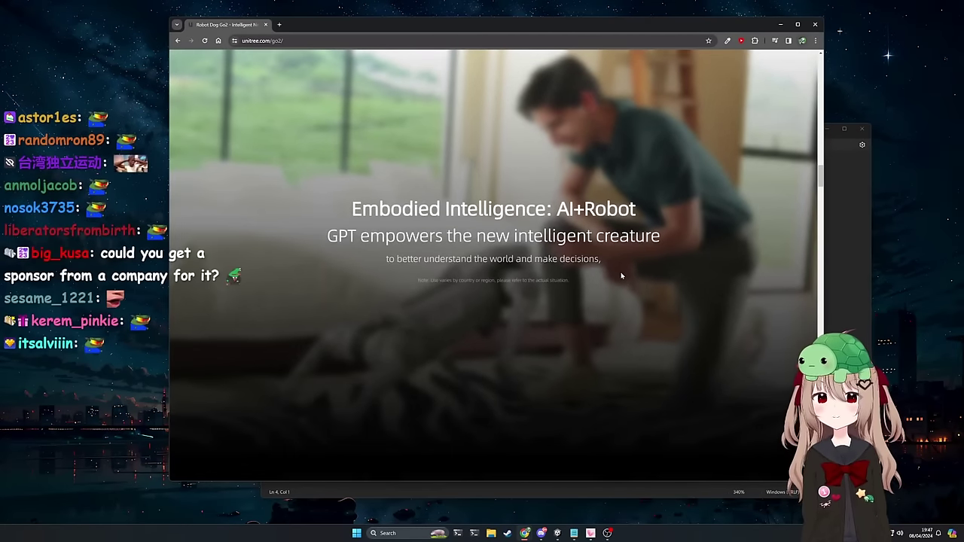
scroll(622, 274, "down", 10)
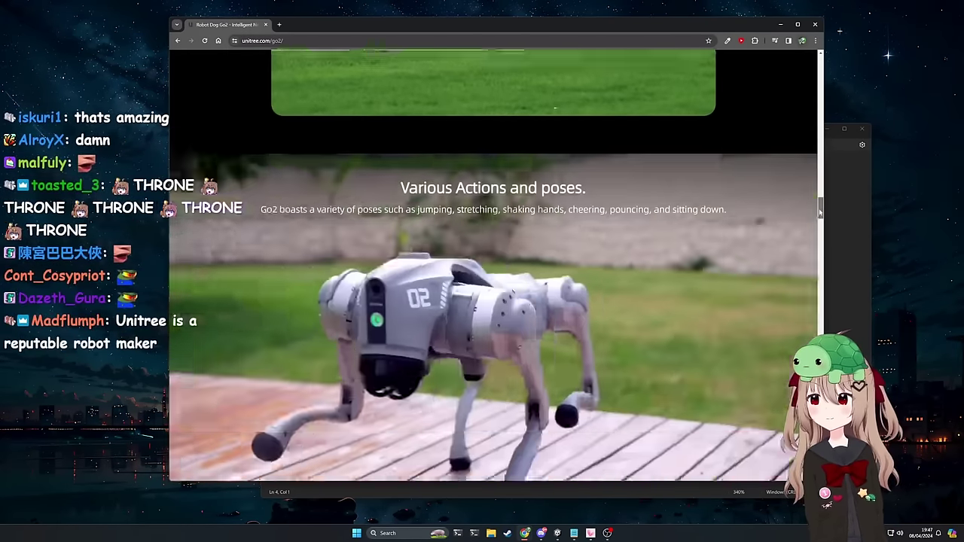
left_click_drag(821, 209, 814, 53)
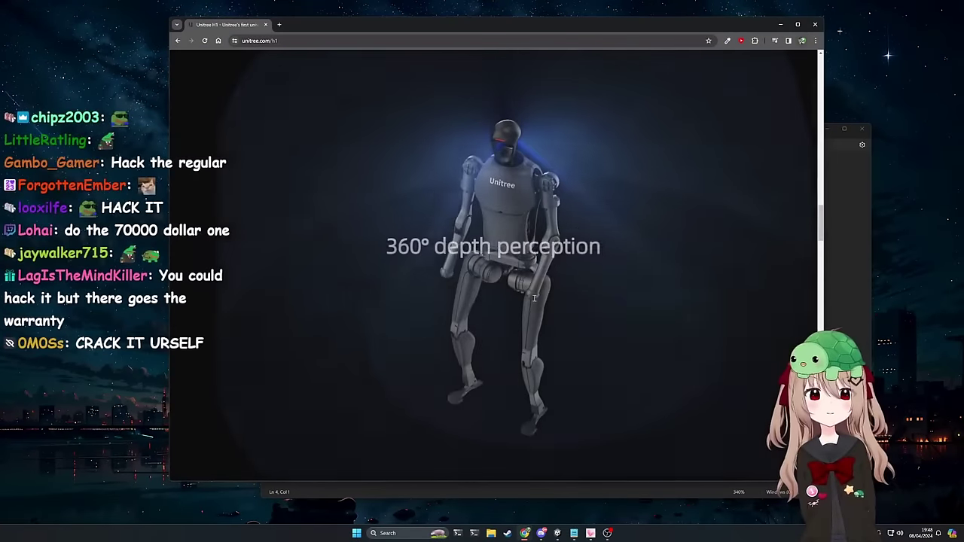
- Scroll through the H1 page's specs and Parameter table, then back to the top
scroll(533, 299, "down", 6)
scroll(532, 301, "up", 2)
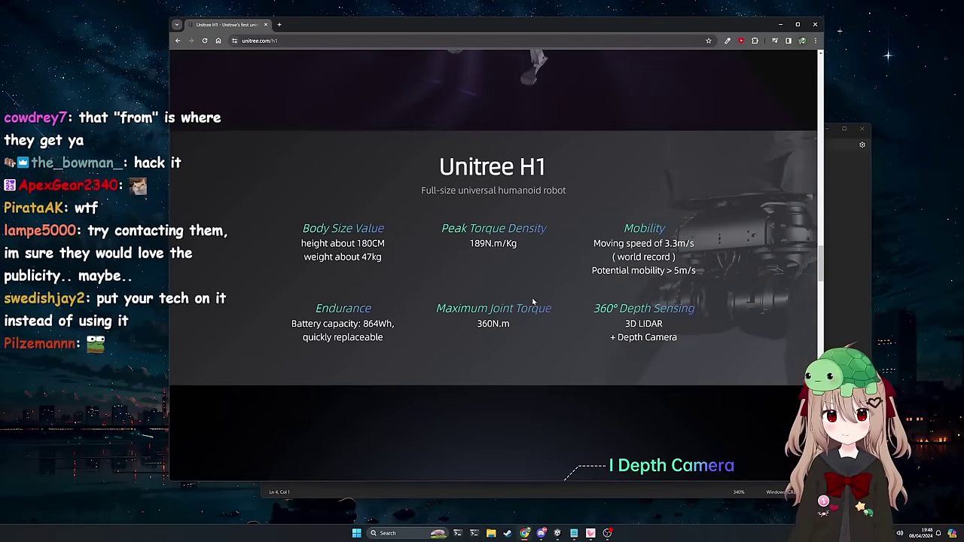
scroll(532, 302, "down", 10)
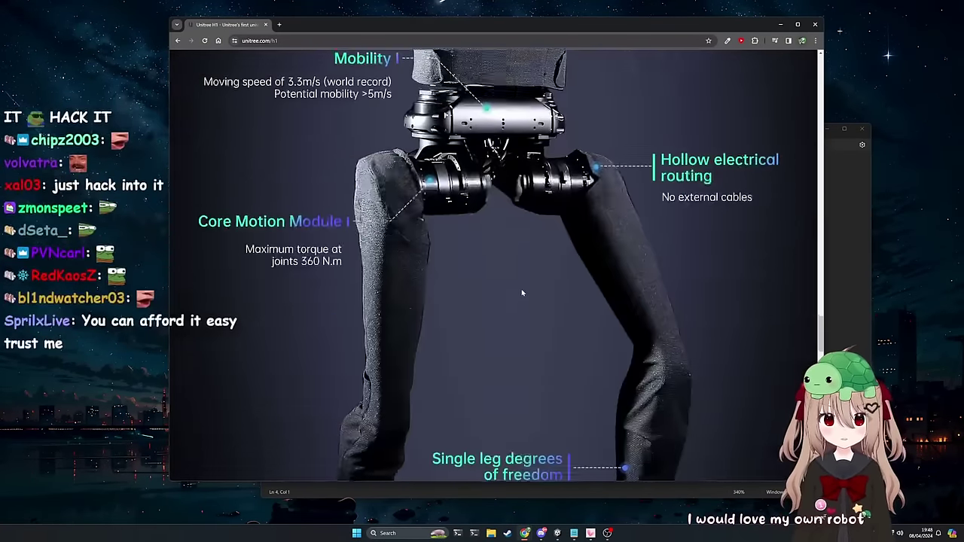
scroll(522, 293, "down", 15)
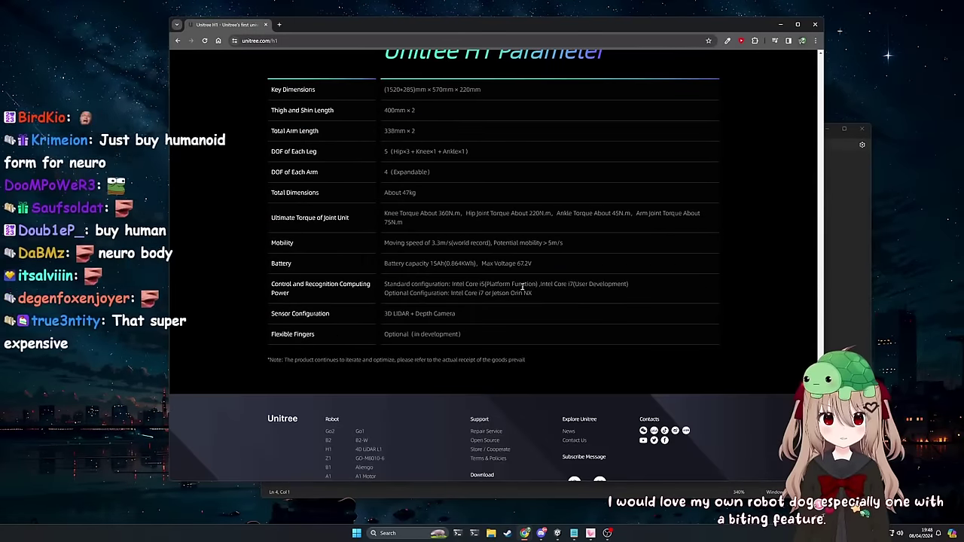
scroll(521, 287, "up", 1)
scroll(519, 291, "down", 3)
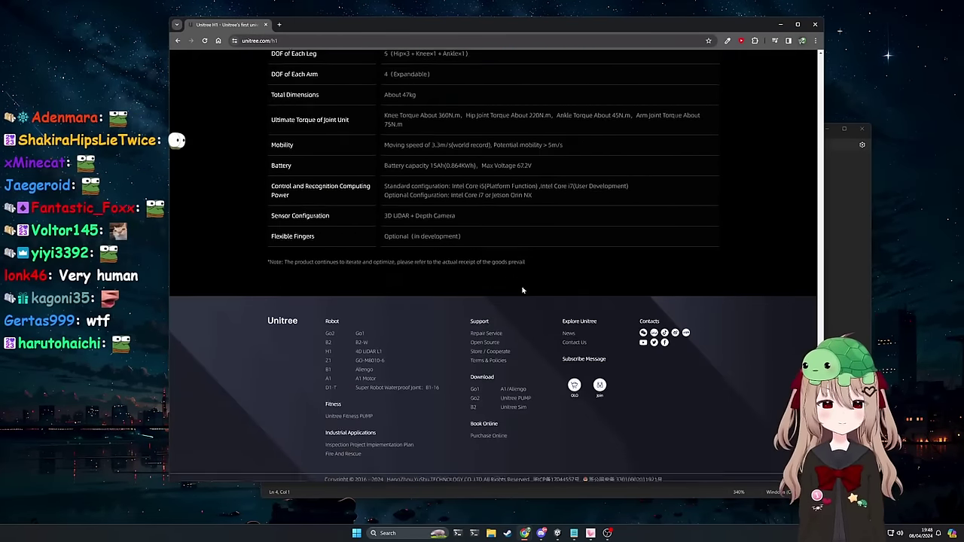
scroll(518, 291, "up", 20)
scroll(452, 226, "up", 10)
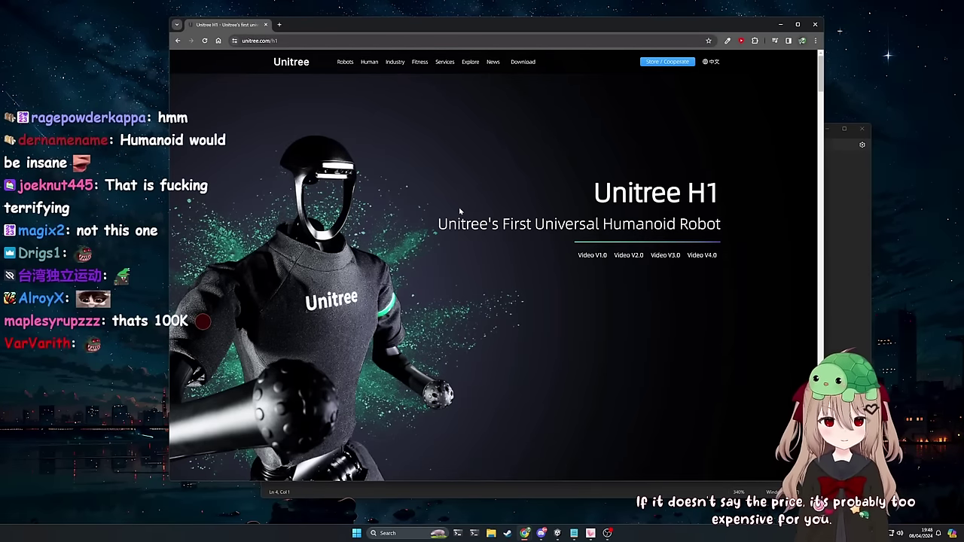
- Revisit the Go2 robot dog page from Robots, then the H1 humanoid page, scrolling it briefly
mouse_move(345, 63)
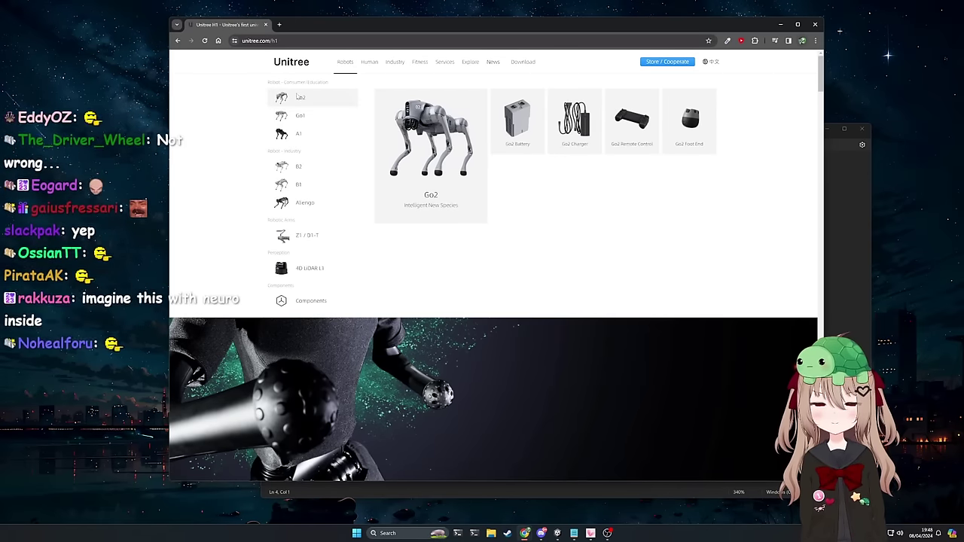
left_click(299, 96)
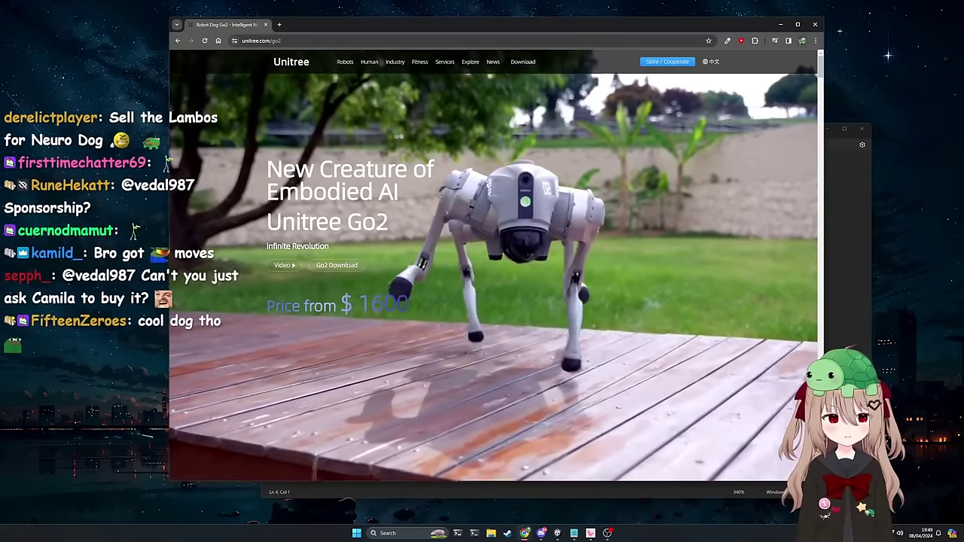
mouse_move(366, 63)
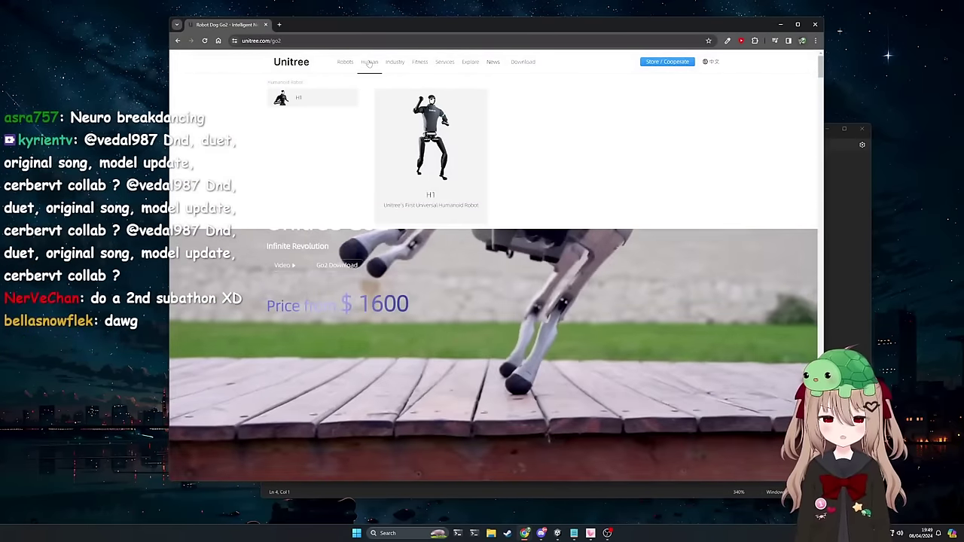
left_click(441, 154)
scroll(494, 156, "down", 3)
scroll(494, 154, "up", 3)
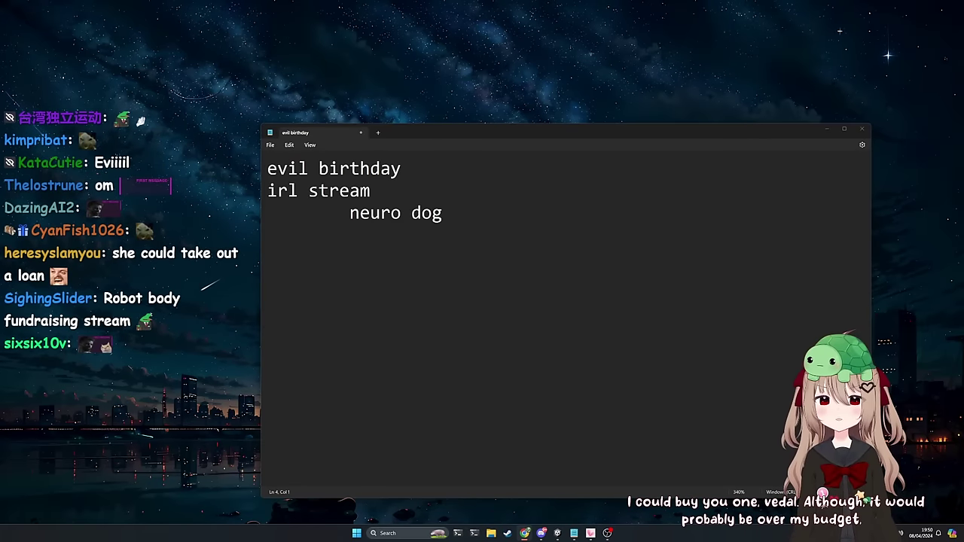
- Place the cursor on the agenda's empty fourth line in Notepad
left_click(706, 265)
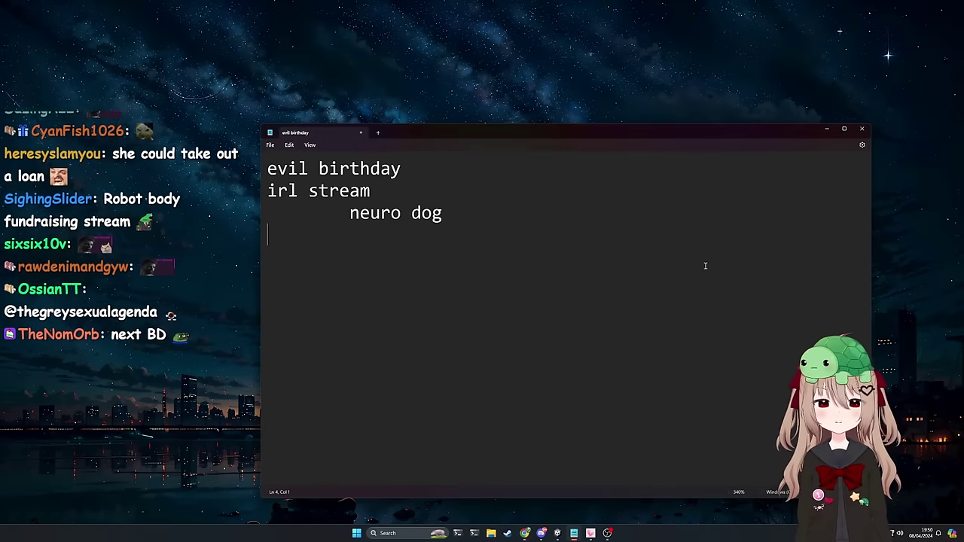